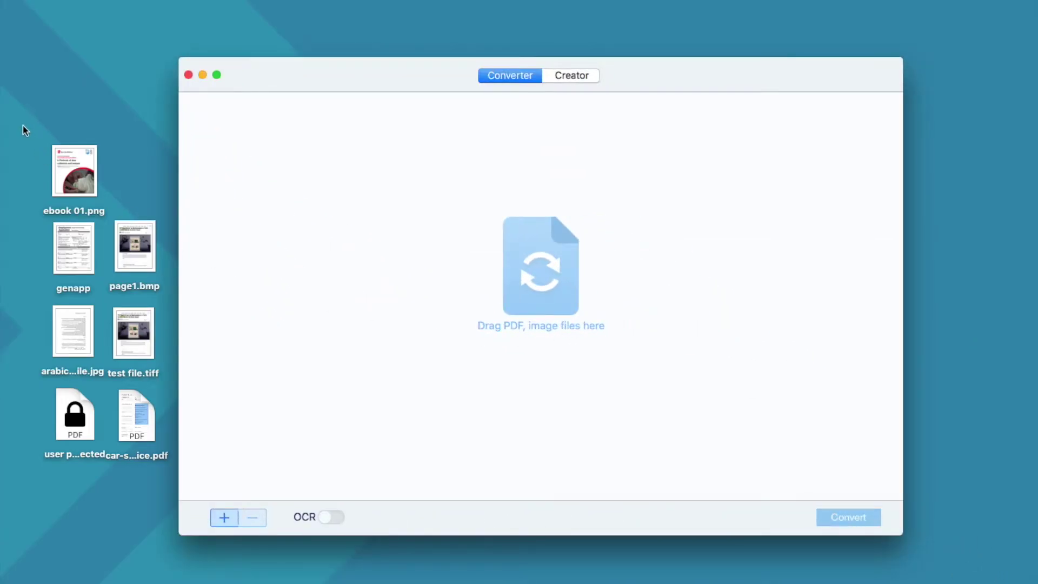
Add all seven desktop images and PDFs to the converter's OCR-to-Excel list
{"action": "left_click_drag", "start_coordinate": [23, 112], "coordinate": [157, 460]}
{"action": "left_click_drag", "start_coordinate": [73, 171], "coordinate": [237, 164]}
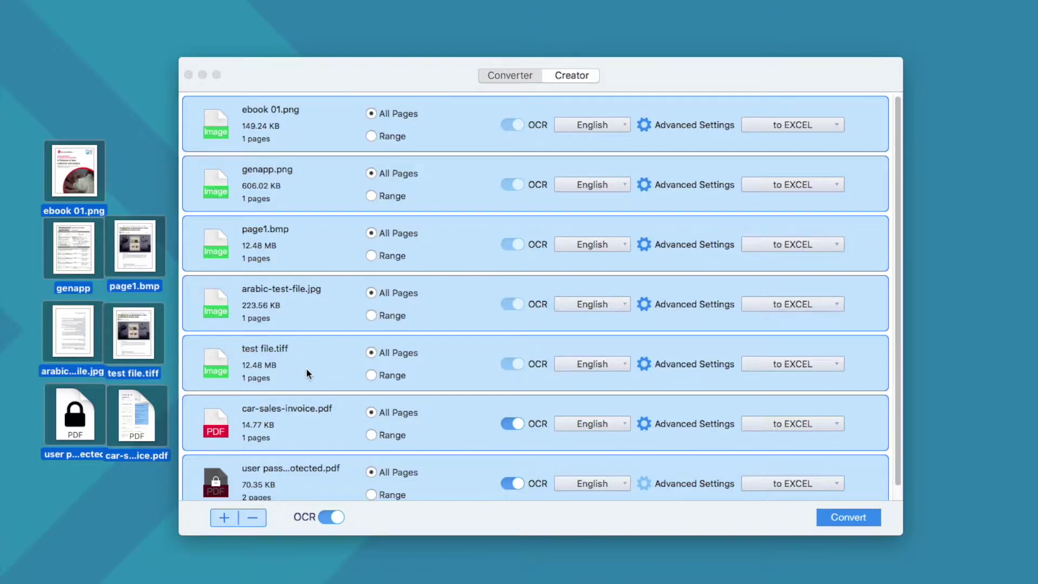
{"action": "scroll", "coordinate": [308, 379], "scroll_direction": "down", "scroll_amount": 1}
Unlock the password-protected PDF by entering its open password
{"action": "left_click", "coordinate": [306, 468]}
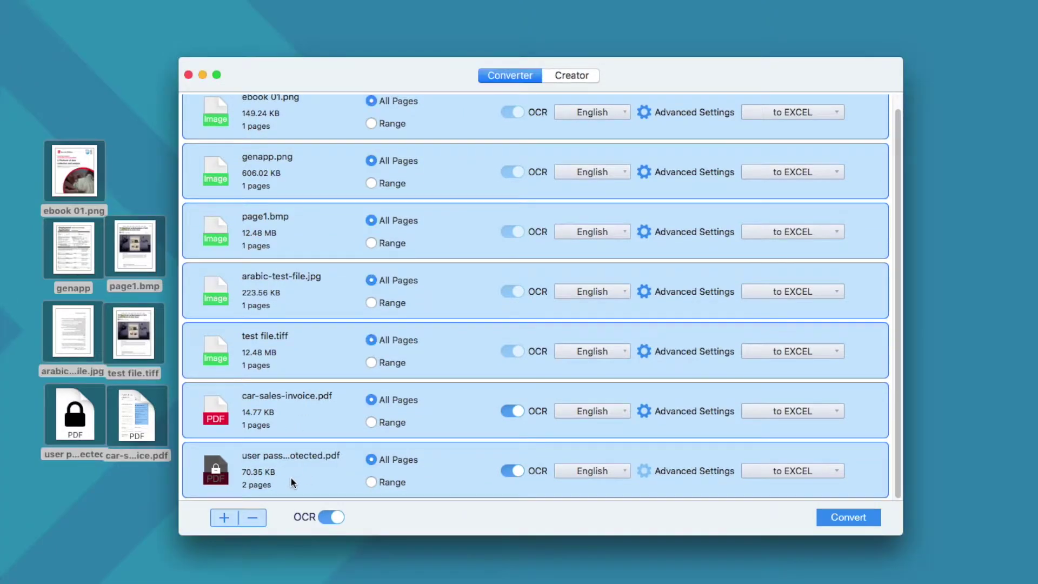
{"action": "left_click", "coordinate": [217, 477]}
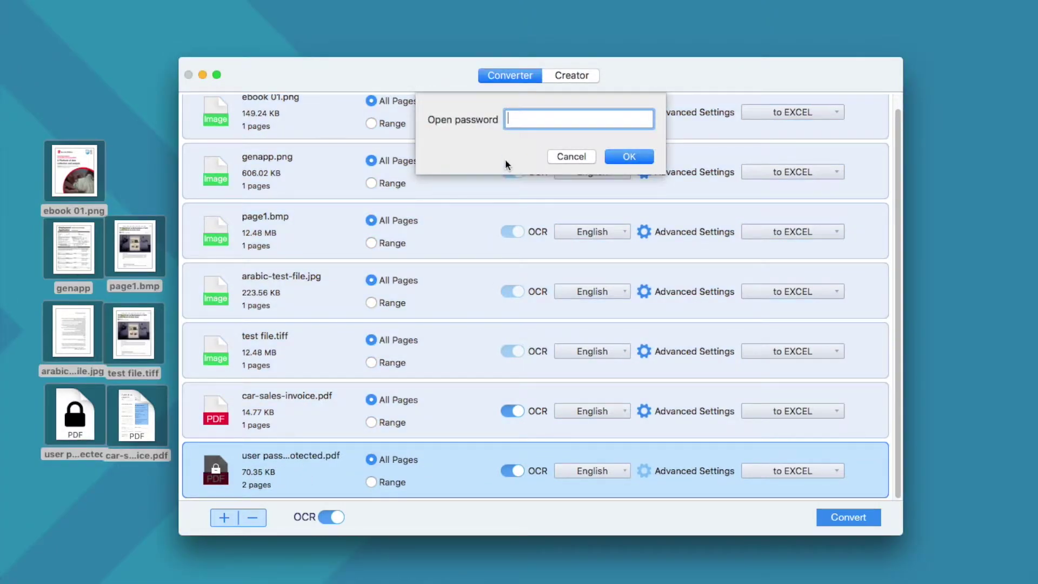
{"action": "type", "text": "123456"}
{"action": "left_click", "coordinate": [628, 157]}
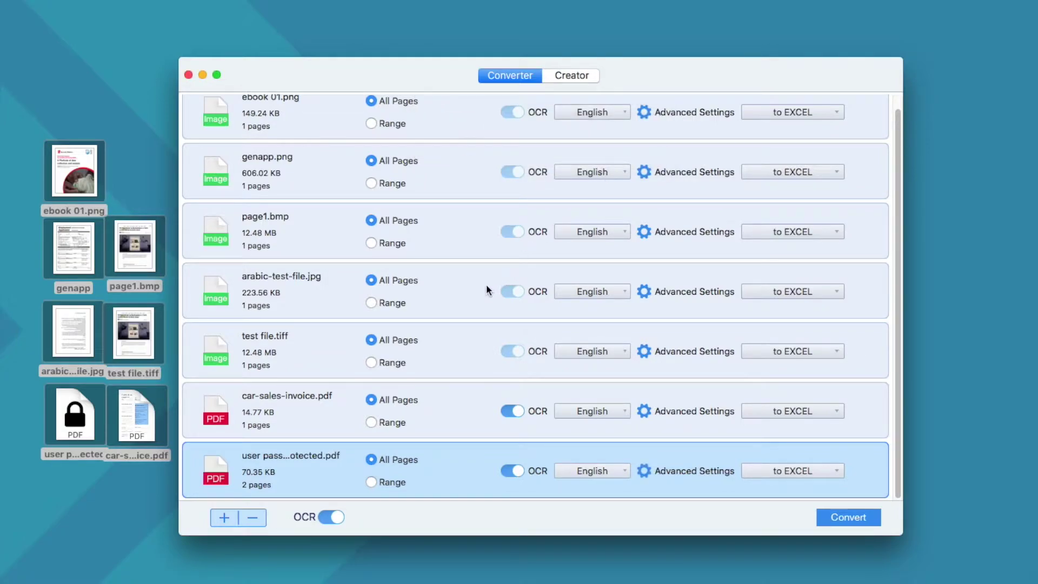
{"action": "scroll", "coordinate": [486, 286], "scroll_direction": "up", "scroll_amount": 2}
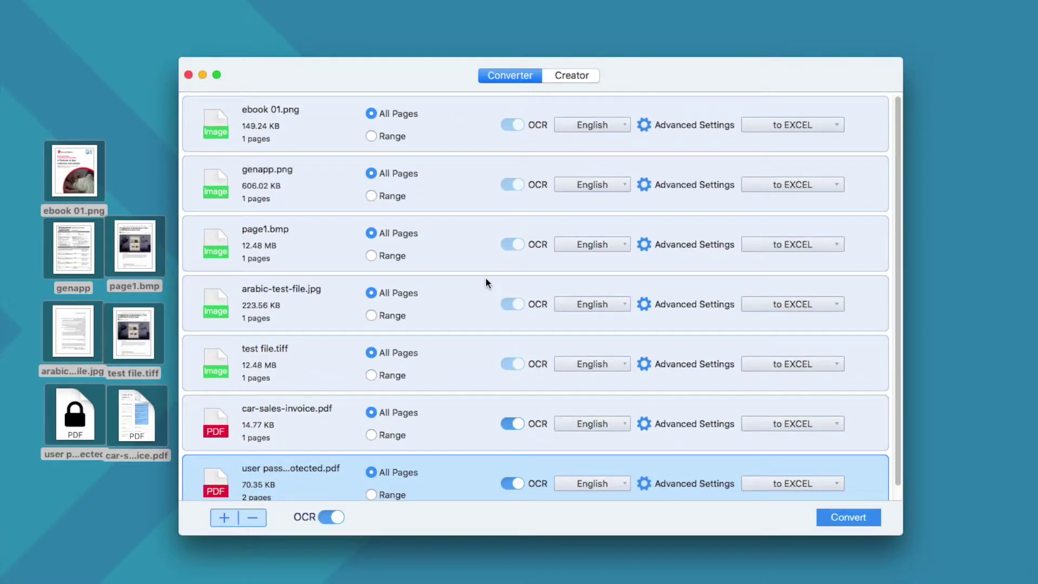
{"action": "left_click", "coordinate": [459, 132]}
{"action": "left_click", "coordinate": [454, 483], "text": "shift"}
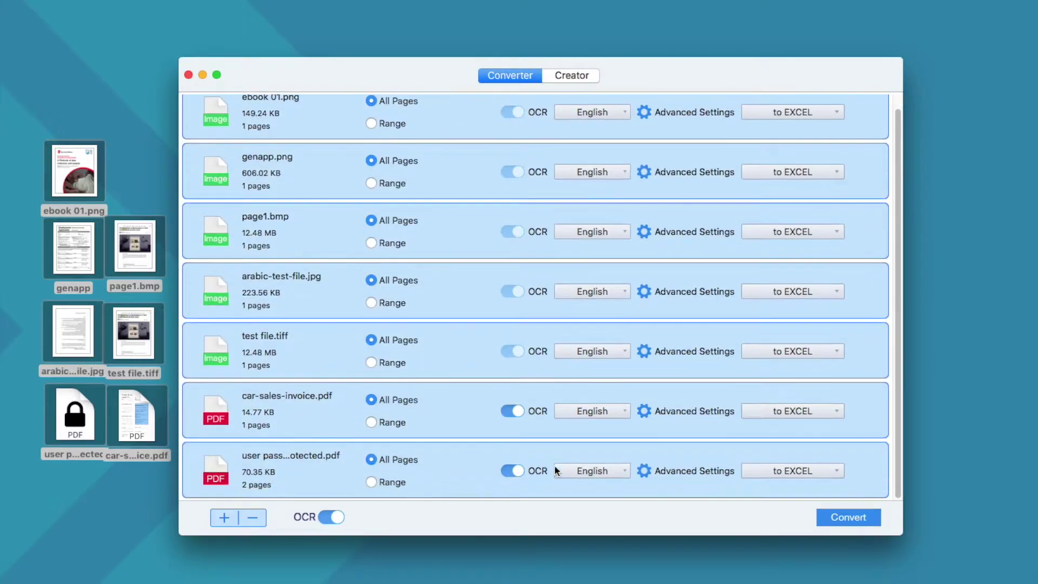
{"action": "scroll", "coordinate": [584, 189], "scroll_direction": "up", "scroll_amount": 2}
{"action": "left_click", "coordinate": [618, 124]}
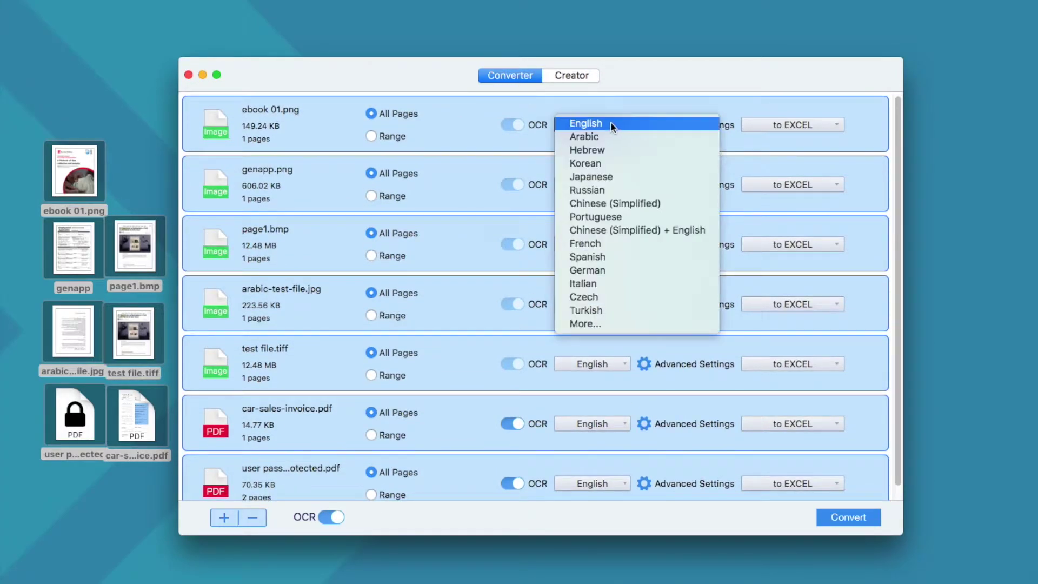
{"action": "left_click", "coordinate": [585, 323]}
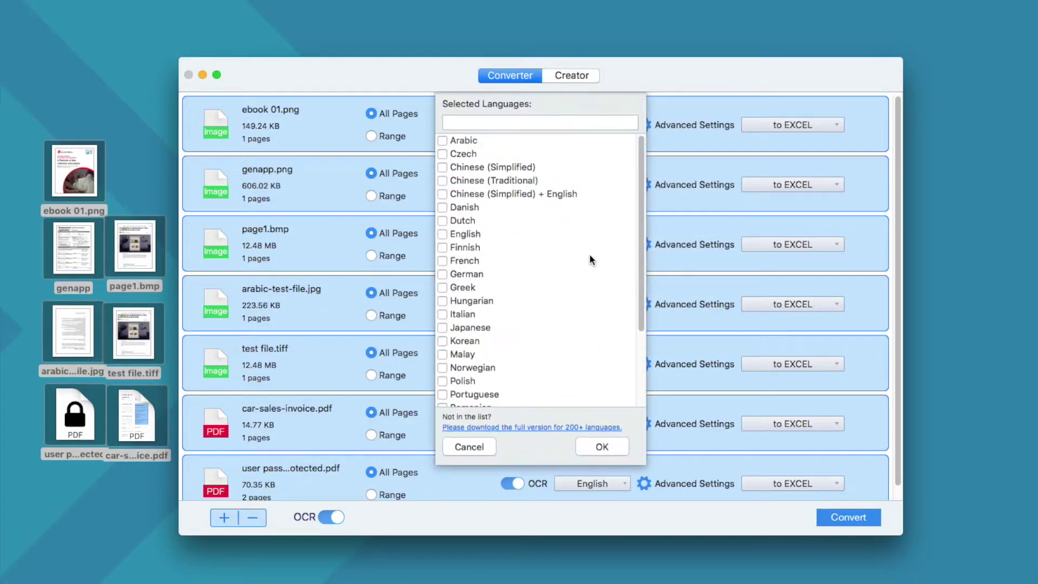
{"action": "scroll", "coordinate": [536, 281], "scroll_direction": "down", "scroll_amount": 5}
{"action": "scroll", "coordinate": [538, 319], "scroll_direction": "up", "scroll_amount": 5}
{"action": "left_click", "coordinate": [469, 447]}
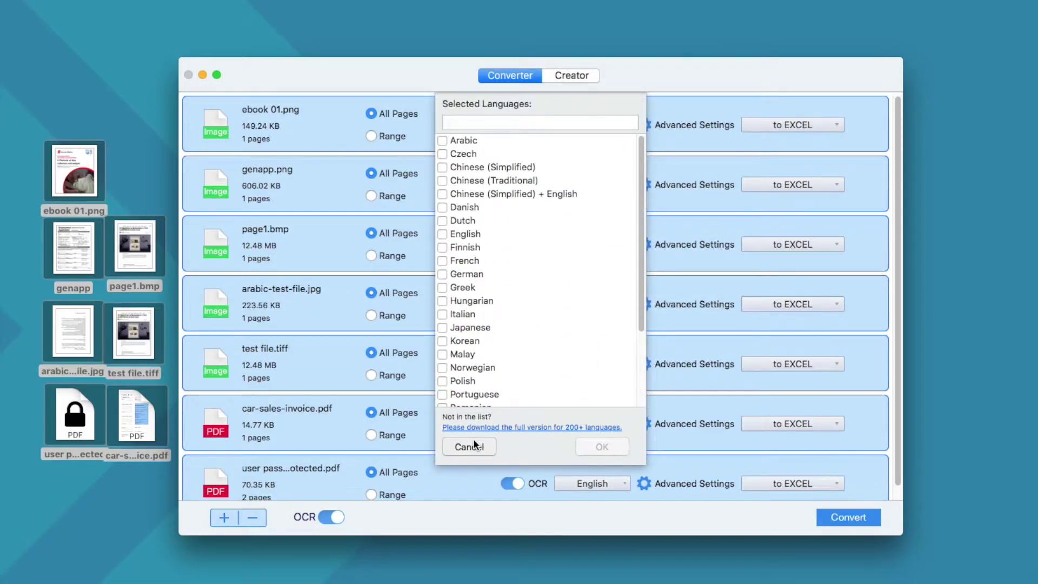
{"action": "left_click", "coordinate": [804, 127]}
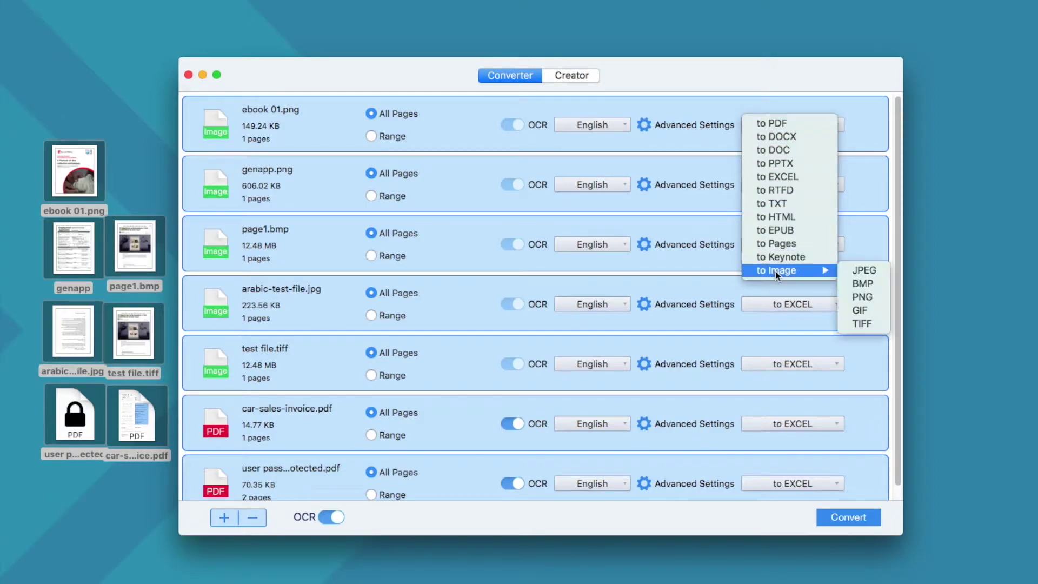
{"action": "left_click", "coordinate": [781, 177]}
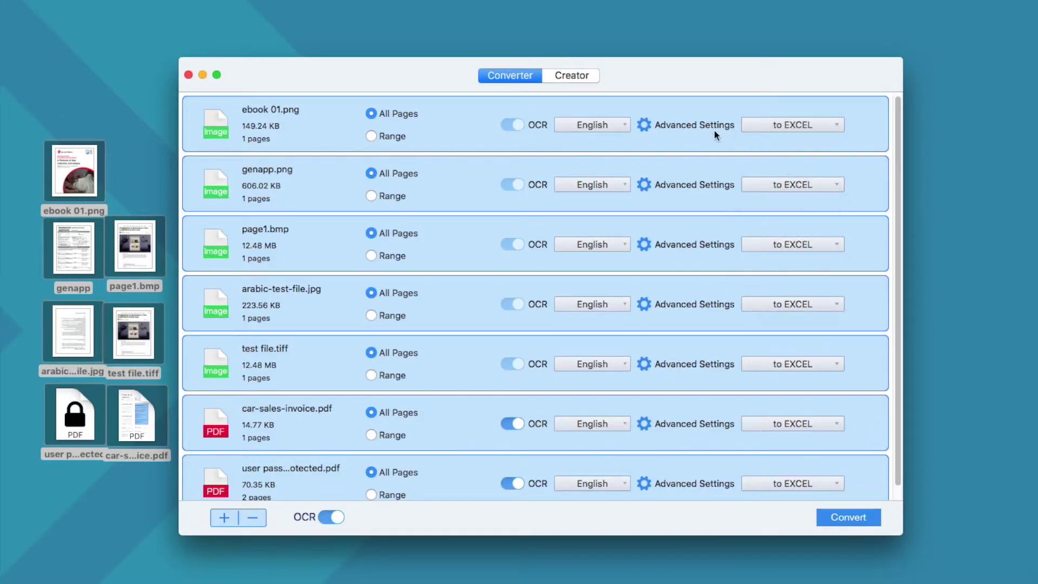
Start the batch OCR conversion of all seven files to Excel
{"action": "left_click", "coordinate": [831, 521]}
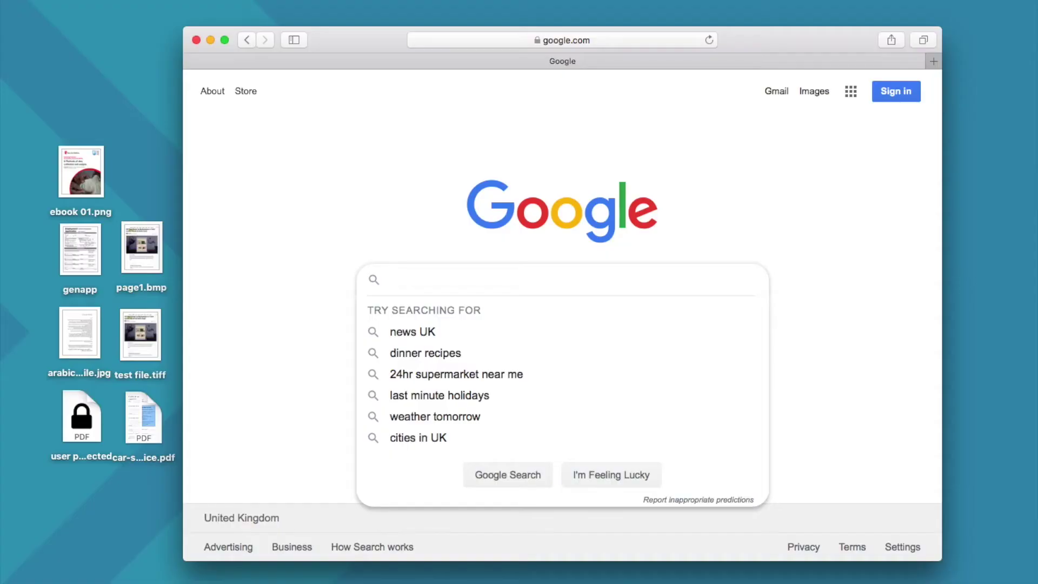
Search Google for online2pdf and open the online2pdf.com site
{"action": "type", "text": "on"}
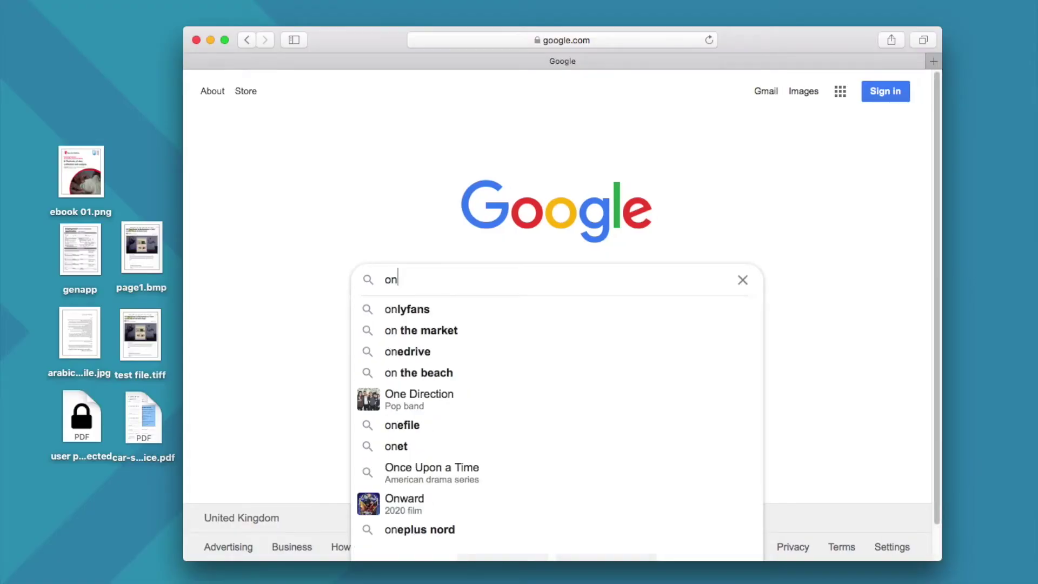
{"action": "type", "text": "line2pdf"}
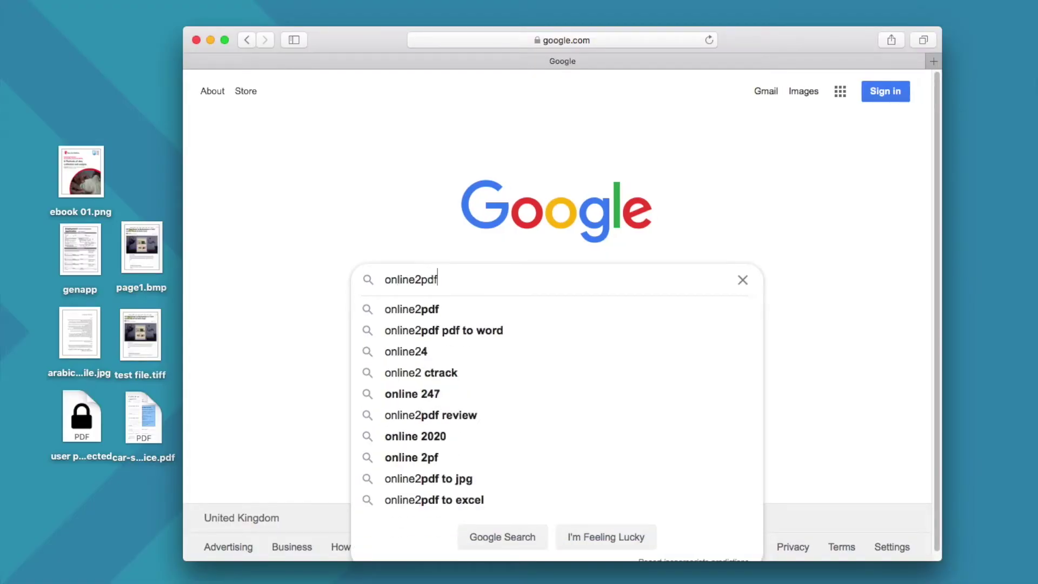
{"action": "key", "text": "Return"}
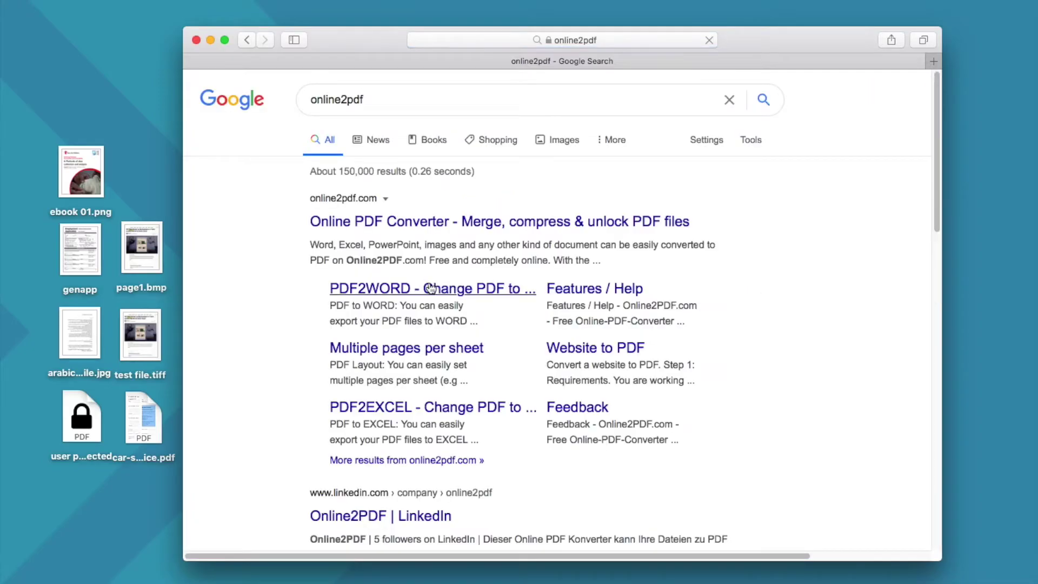
{"action": "left_click", "coordinate": [475, 221]}
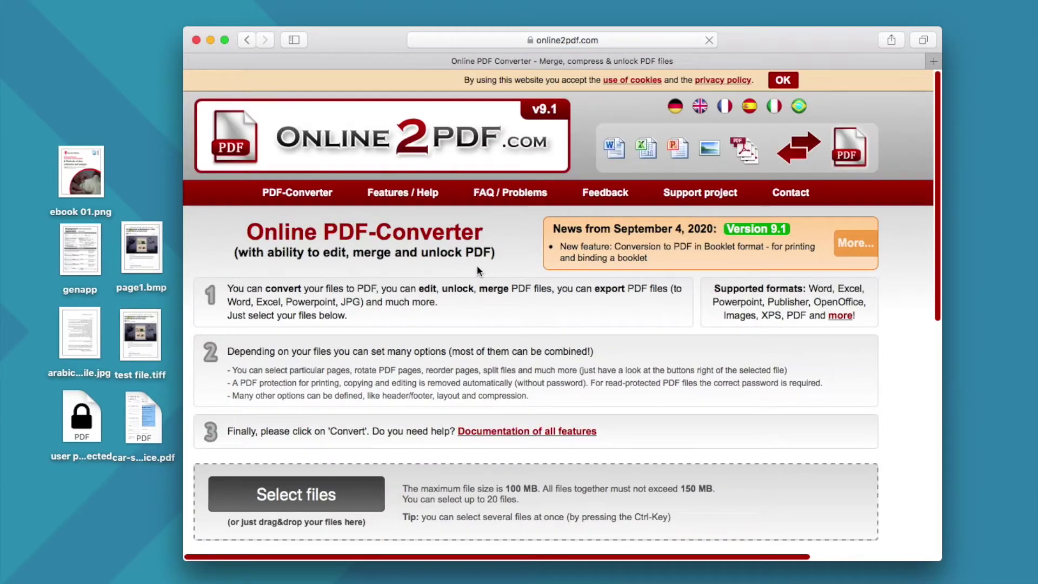
Upload ebook 01.png, genapp.png and arabic-test-file.jpg to Online2PDF
{"action": "scroll", "coordinate": [511, 333], "scroll_direction": "down", "scroll_amount": 5}
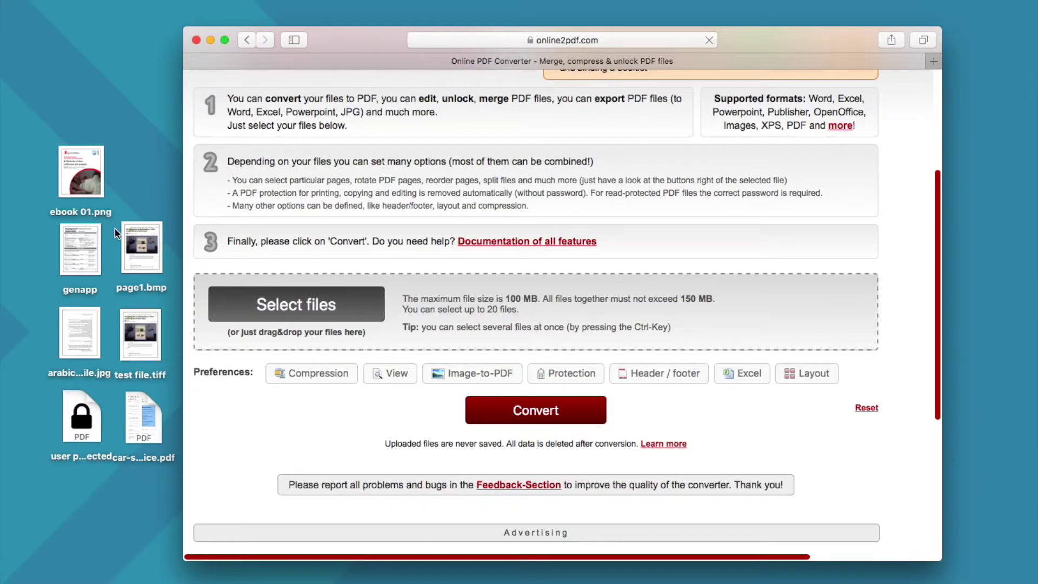
{"action": "left_click_drag", "start_coordinate": [44, 132], "coordinate": [97, 357]}
{"action": "left_click_drag", "start_coordinate": [81, 172], "coordinate": [268, 309]}
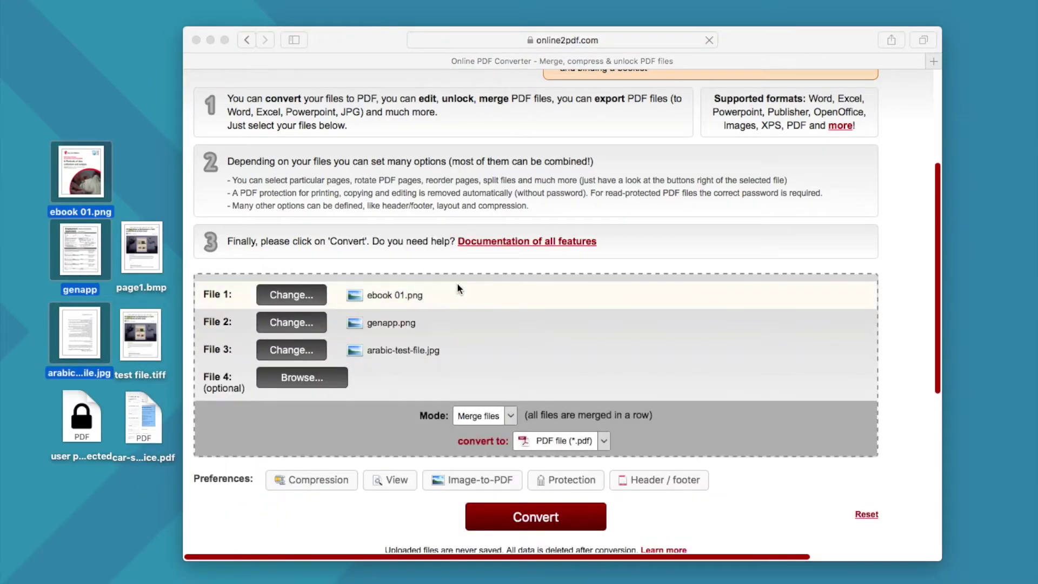
{"action": "scroll", "coordinate": [476, 289], "scroll_direction": "down", "scroll_amount": 1}
{"action": "scroll", "coordinate": [493, 293], "scroll_direction": "down", "scroll_amount": 5}
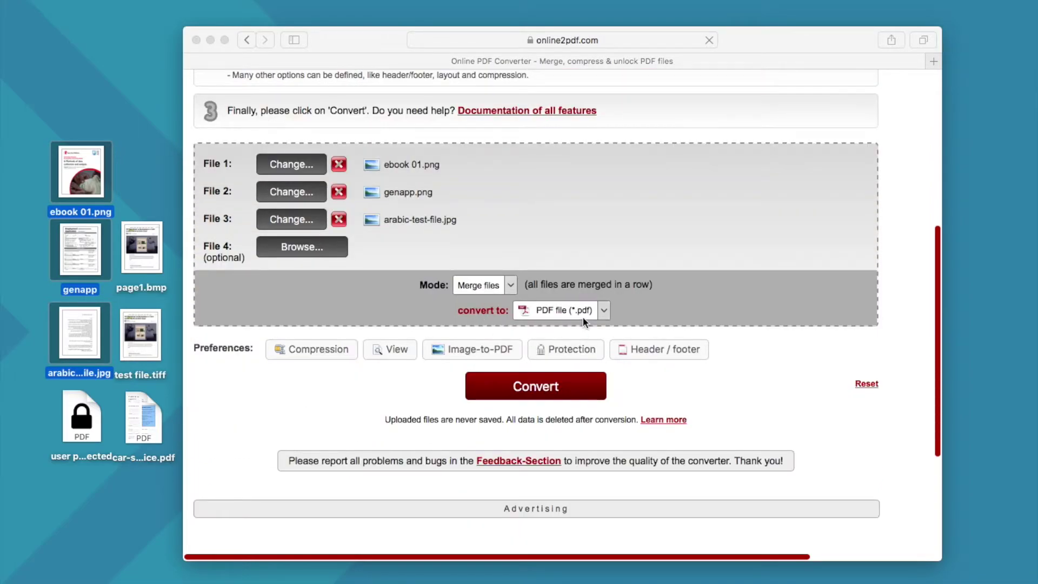
Set the output format to Excel 2007-2019 (*.xlsx)
{"action": "left_click", "coordinate": [605, 310]}
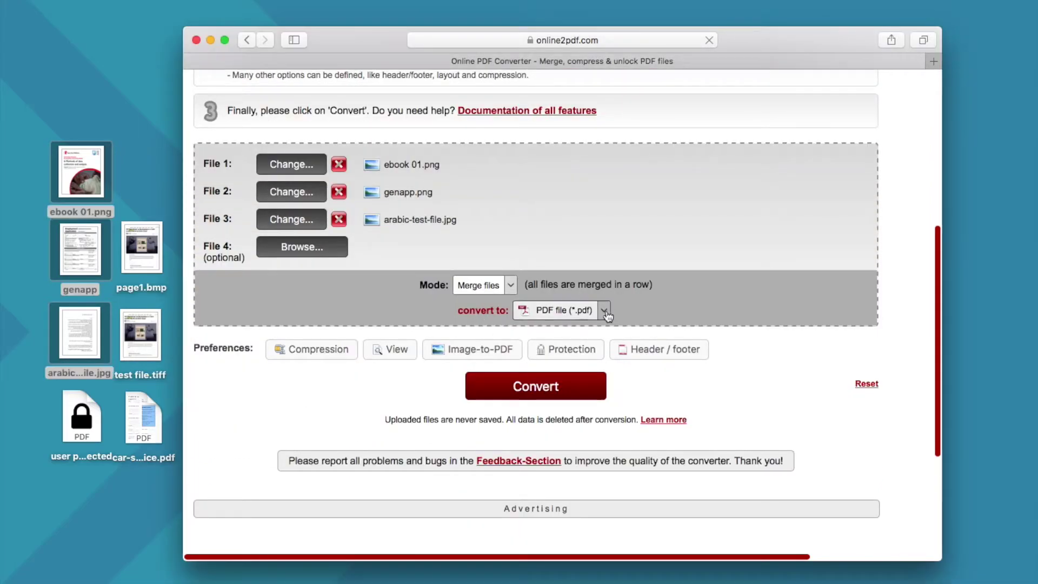
{"action": "left_click", "coordinate": [605, 310]}
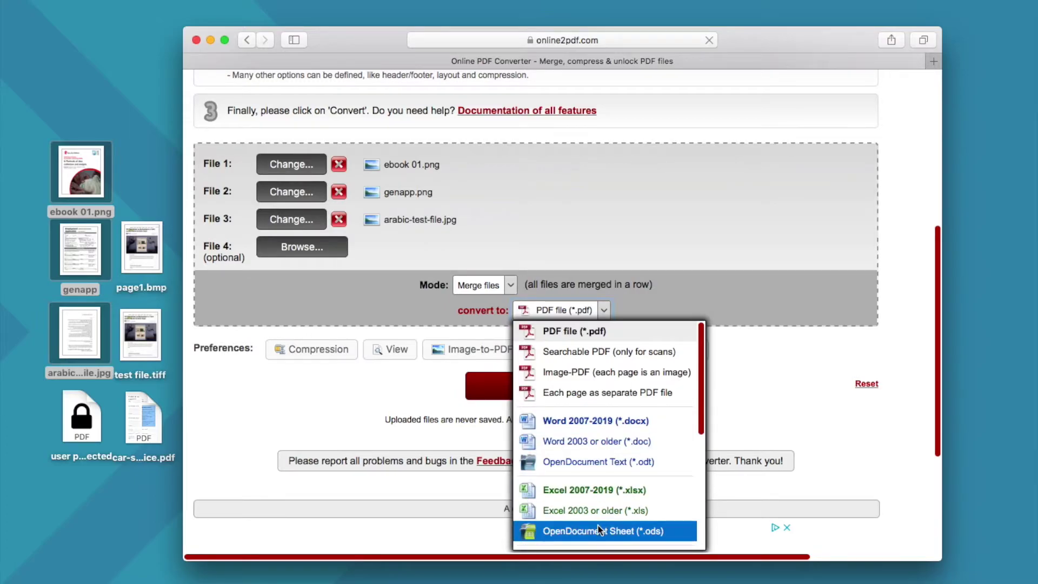
{"action": "left_click", "coordinate": [599, 491]}
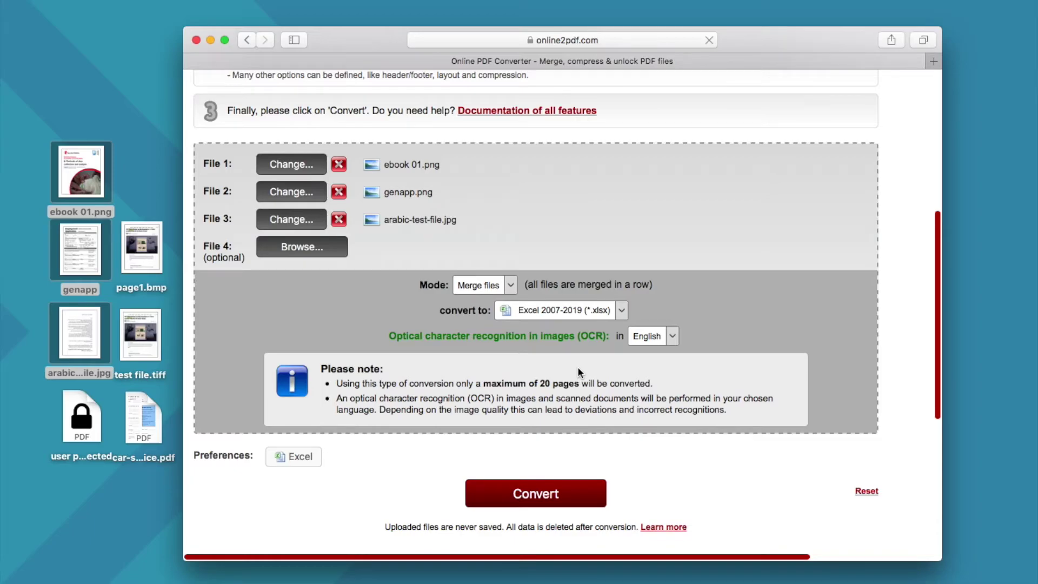
Keep English as OCR language and Point (.) as decimal separator, leaving date-format language unset
{"action": "left_click", "coordinate": [672, 336]}
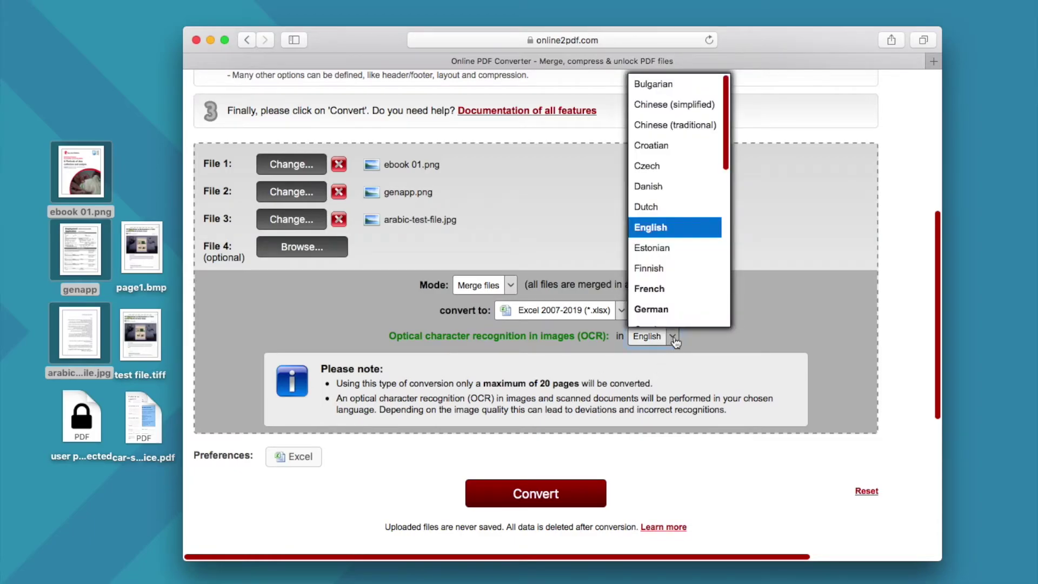
{"action": "left_click", "coordinate": [660, 228]}
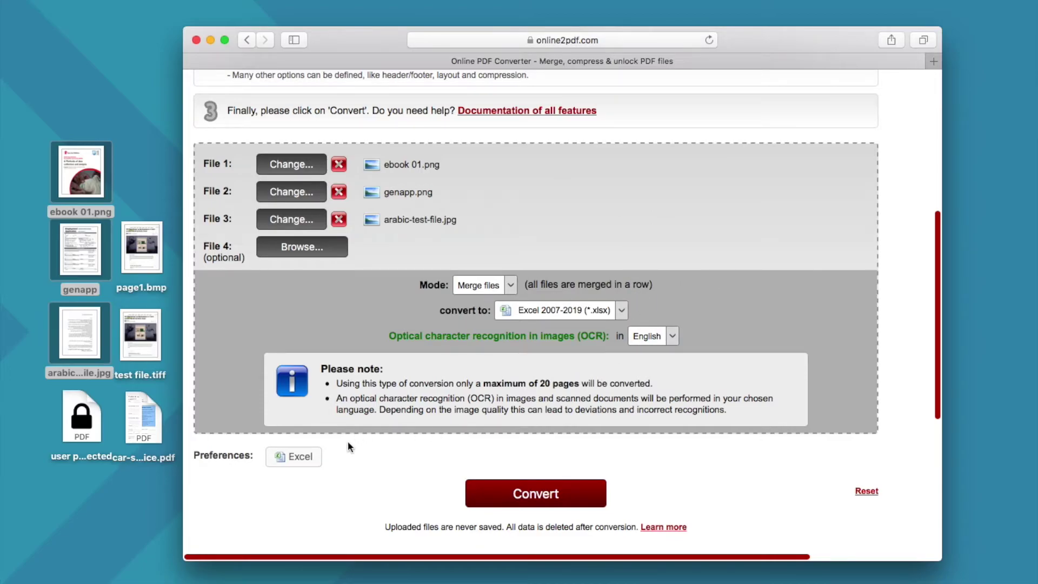
{"action": "left_click", "coordinate": [300, 456]}
{"action": "scroll", "coordinate": [385, 435], "scroll_direction": "down", "scroll_amount": 1}
{"action": "scroll", "coordinate": [385, 430], "scroll_direction": "down", "scroll_amount": 4}
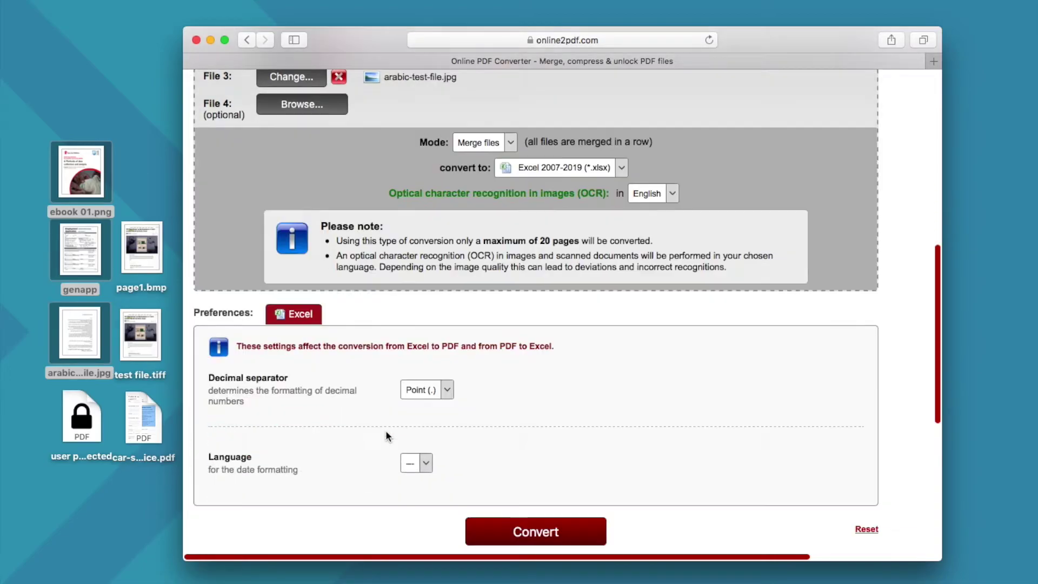
{"action": "left_click", "coordinate": [446, 387]}
{"action": "left_click", "coordinate": [525, 386]}
{"action": "left_click", "coordinate": [426, 460]}
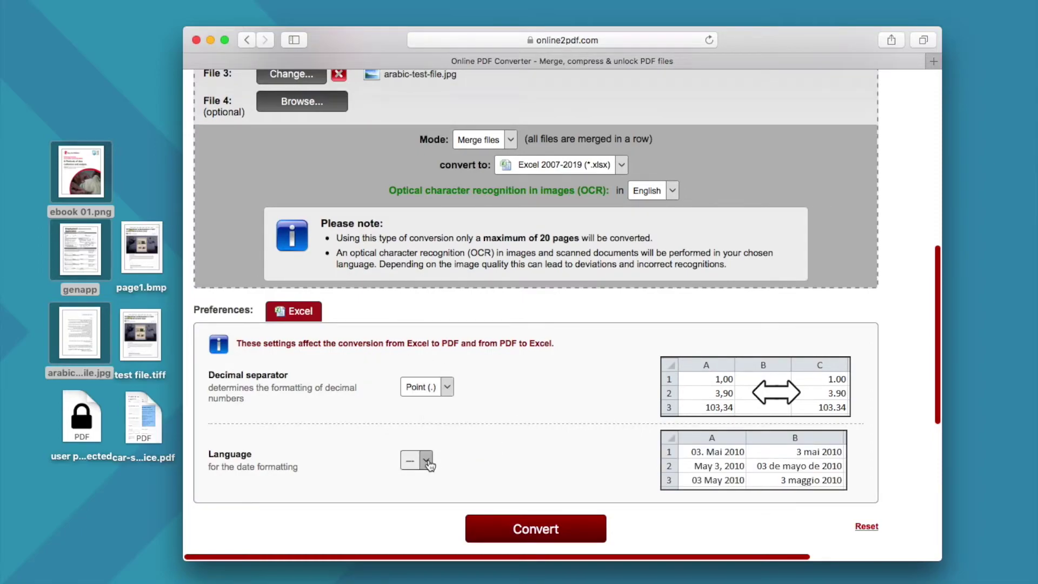
{"action": "left_click", "coordinate": [548, 448]}
Submit the merged Excel conversion of the three images
{"action": "scroll", "coordinate": [548, 447], "scroll_direction": "up", "scroll_amount": 1}
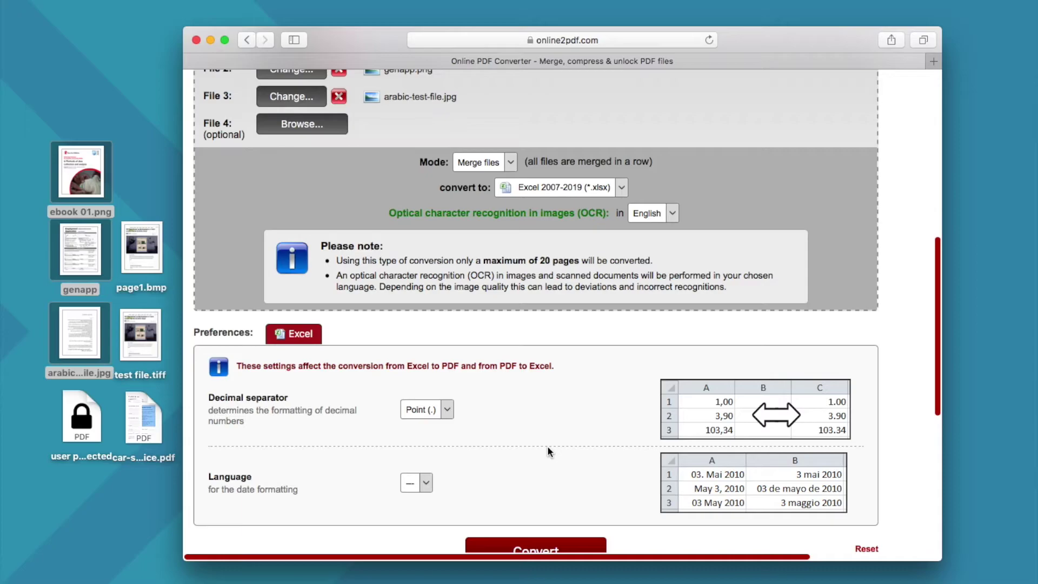
{"action": "scroll", "coordinate": [548, 447], "scroll_direction": "down", "scroll_amount": 1}
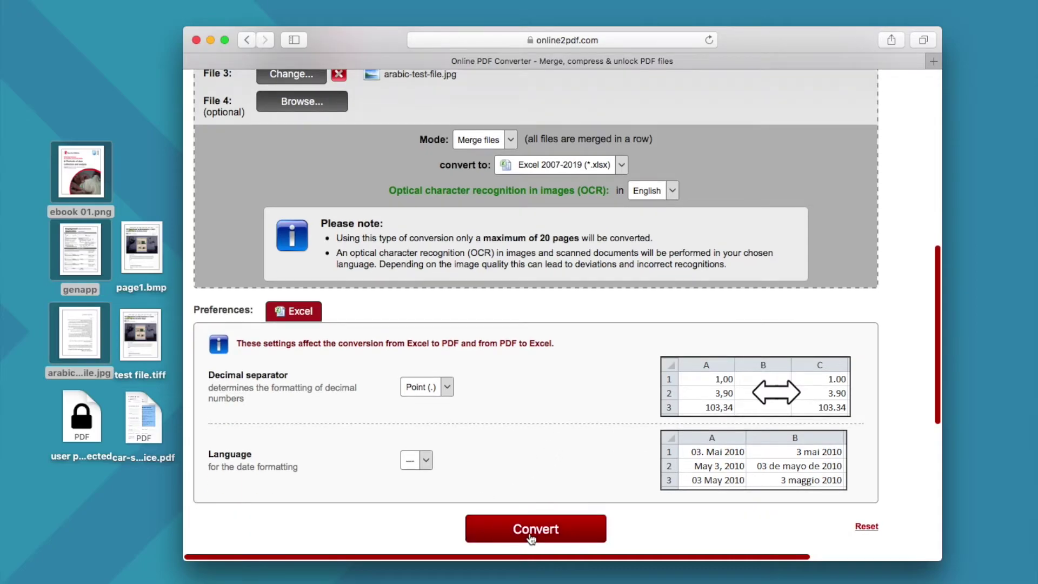
{"action": "left_click", "coordinate": [531, 537]}
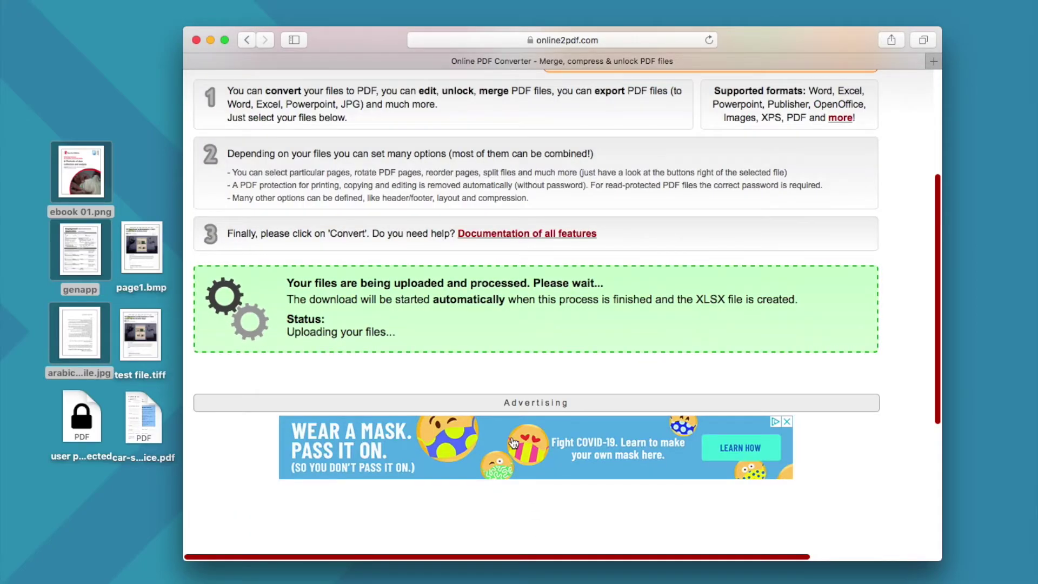
Wait for the merged XLSX conversion to finish and download
{"action": "scroll", "coordinate": [512, 441], "scroll_direction": "up", "scroll_amount": 1}
{"action": "scroll", "coordinate": [513, 441], "scroll_direction": "up", "scroll_amount": 1}
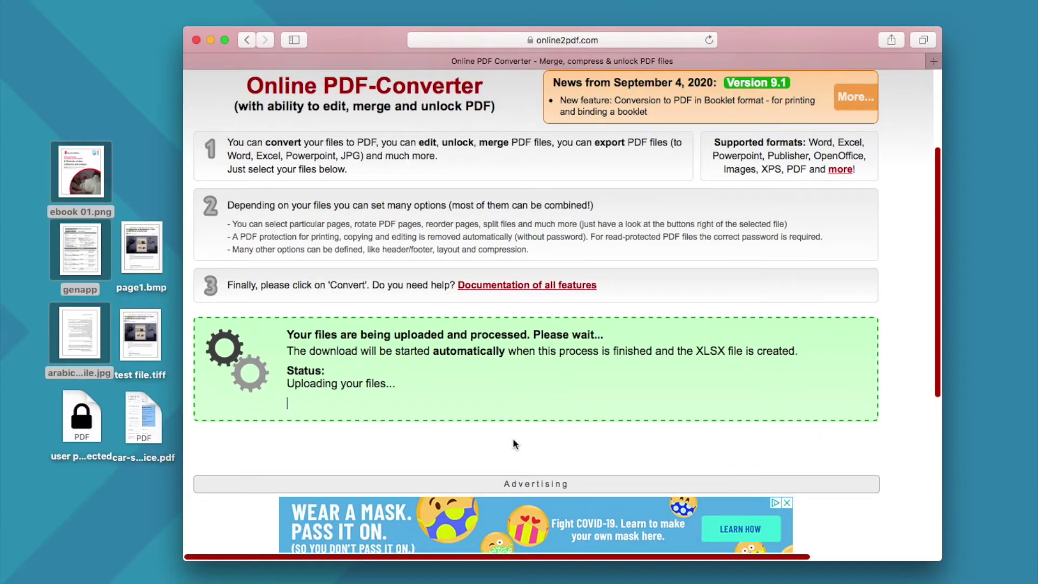
{"action": "scroll", "coordinate": [515, 443], "scroll_direction": "up", "scroll_amount": 1}
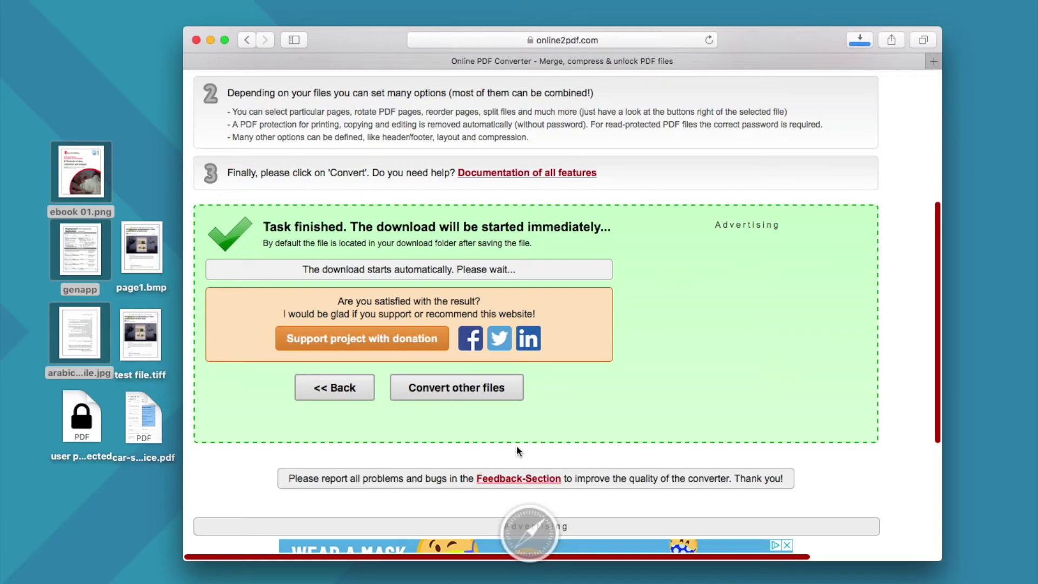
{"action": "scroll", "coordinate": [517, 448], "scroll_direction": "up", "scroll_amount": 1}
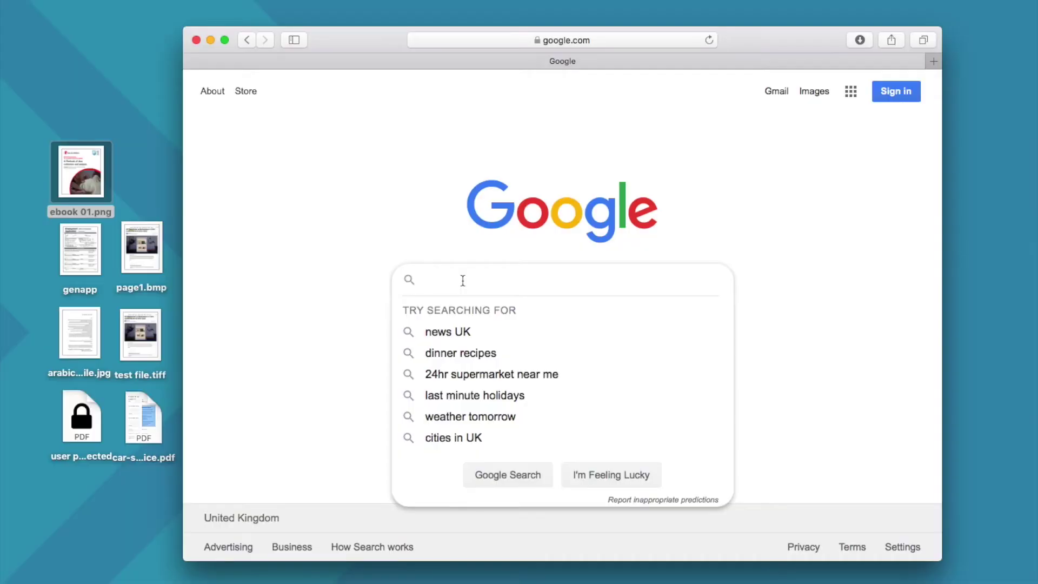
Search Google for onlineocr and open the OnlineOCR.net site
{"action": "type", "text": "onlineocr"}
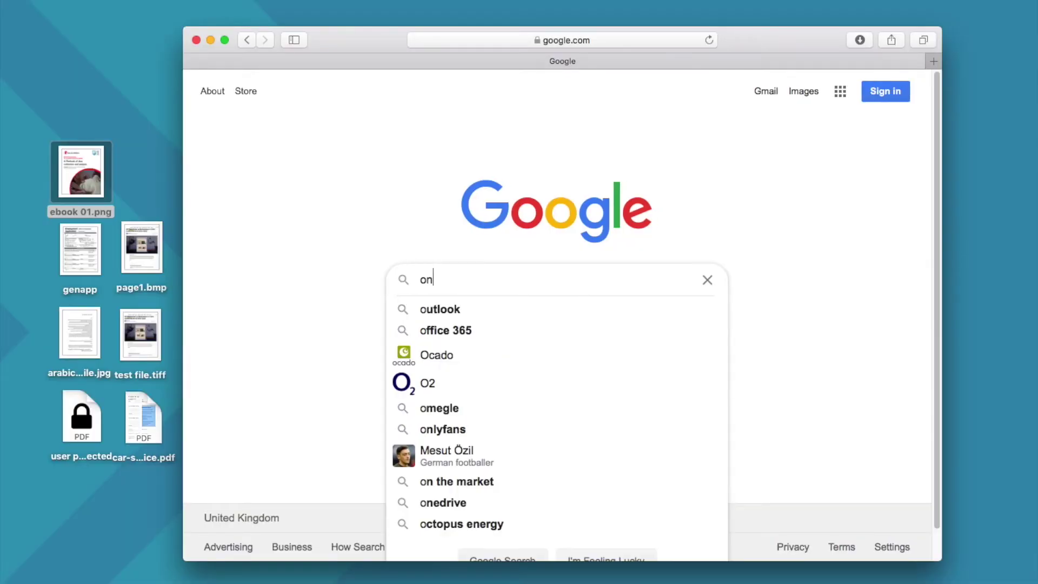
{"action": "key", "text": "Return"}
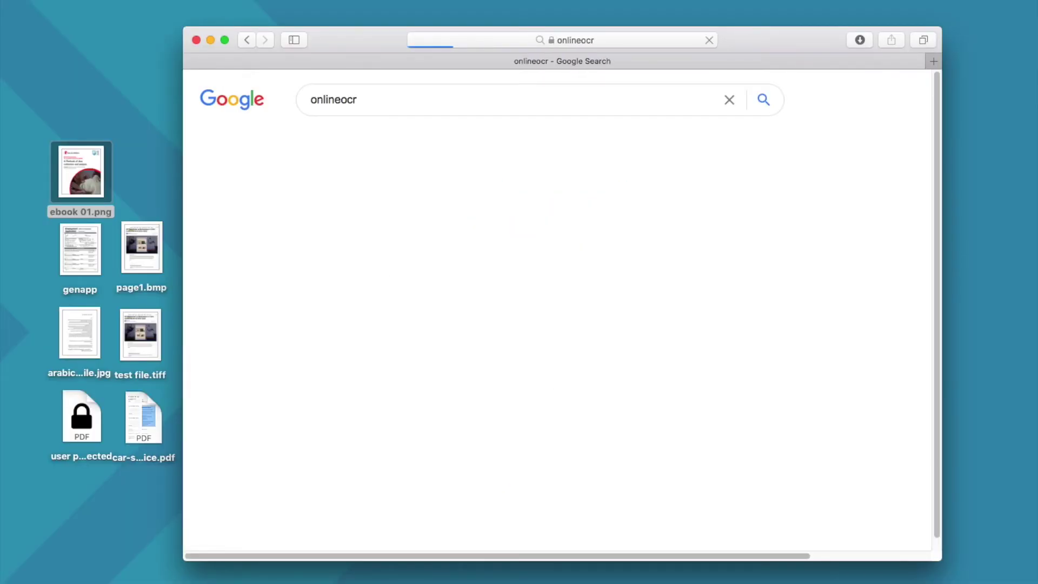
{"action": "left_click", "coordinate": [489, 221]}
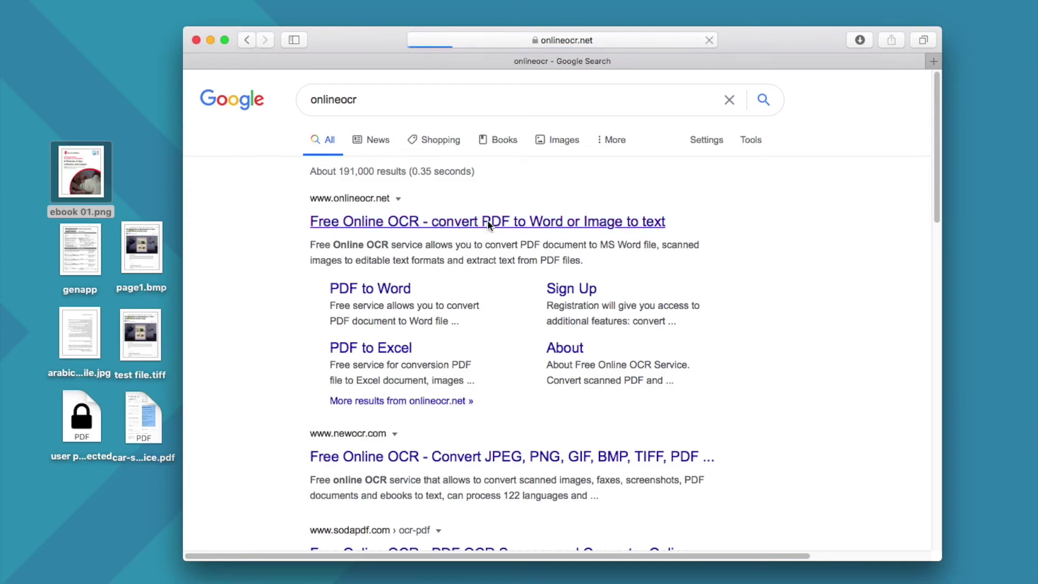
{"action": "scroll", "coordinate": [486, 237], "scroll_direction": "down", "scroll_amount": 5}
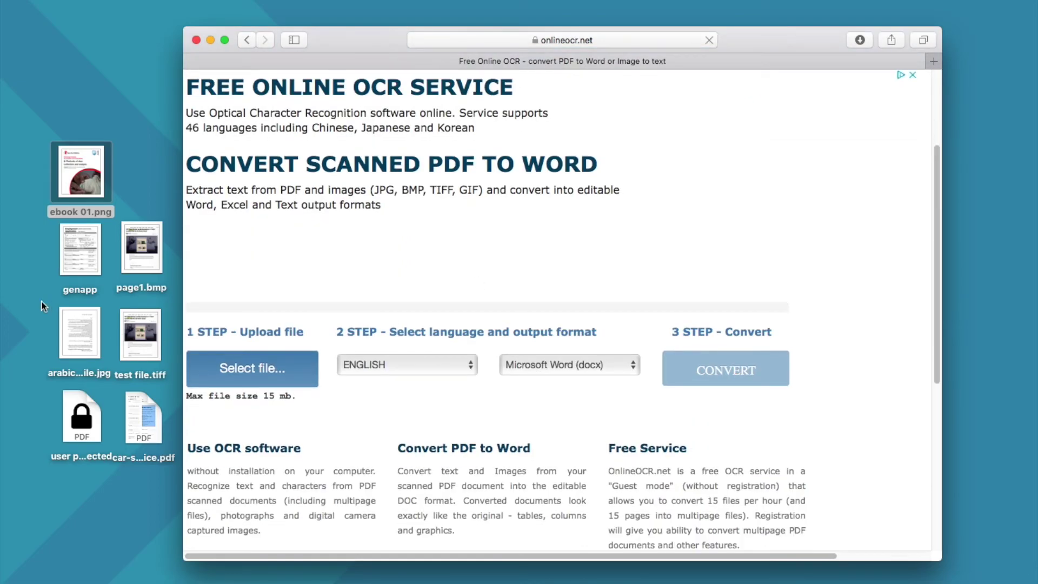
Upload genapp.png, keep ENGLISH, and choose Microsoft Excel (xlsx) as output format
{"action": "left_click_drag", "start_coordinate": [80, 249], "coordinate": [248, 358]}
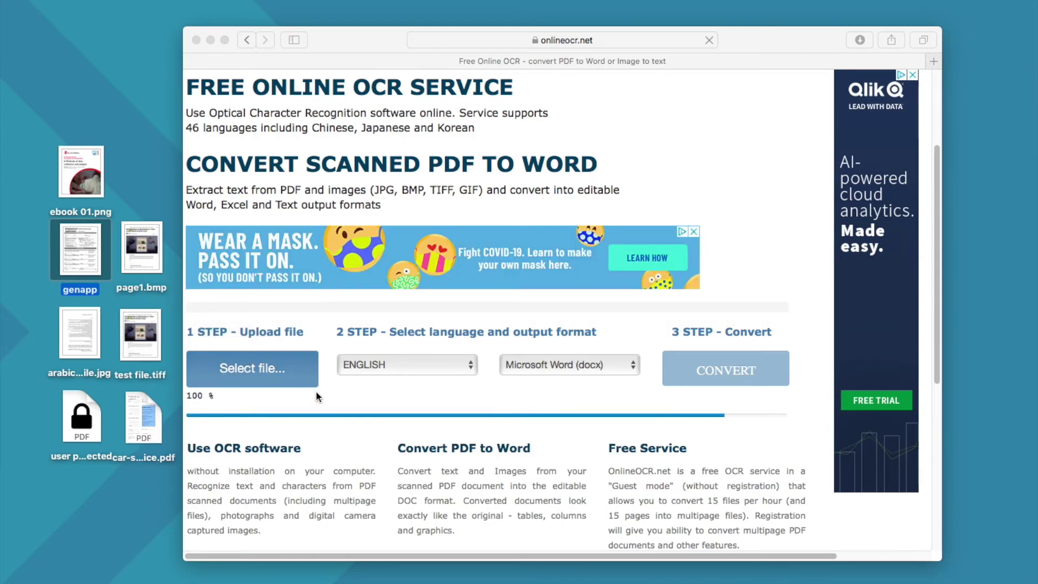
{"action": "left_click", "coordinate": [420, 364]}
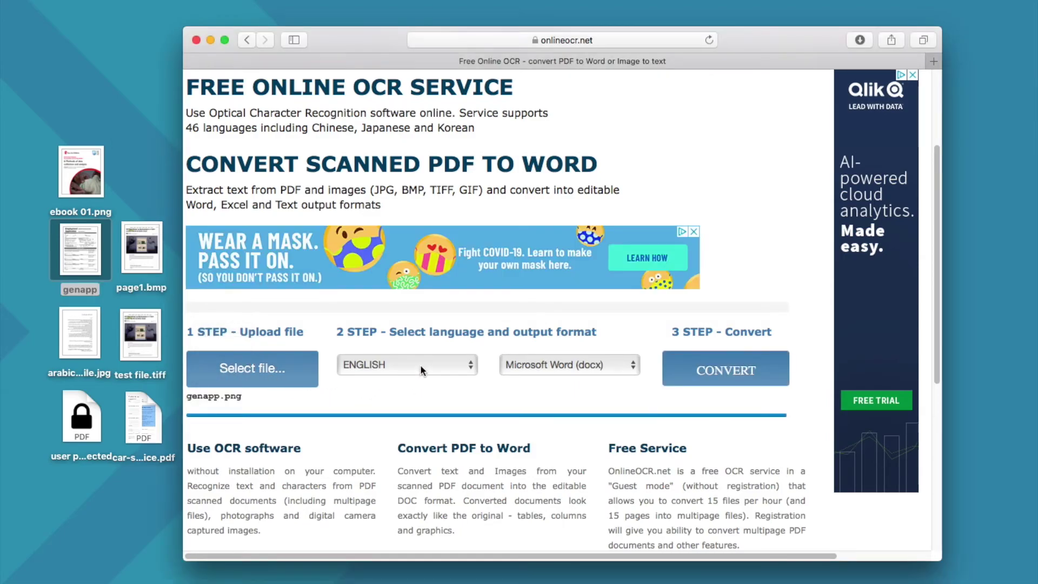
{"action": "left_click", "coordinate": [420, 364]}
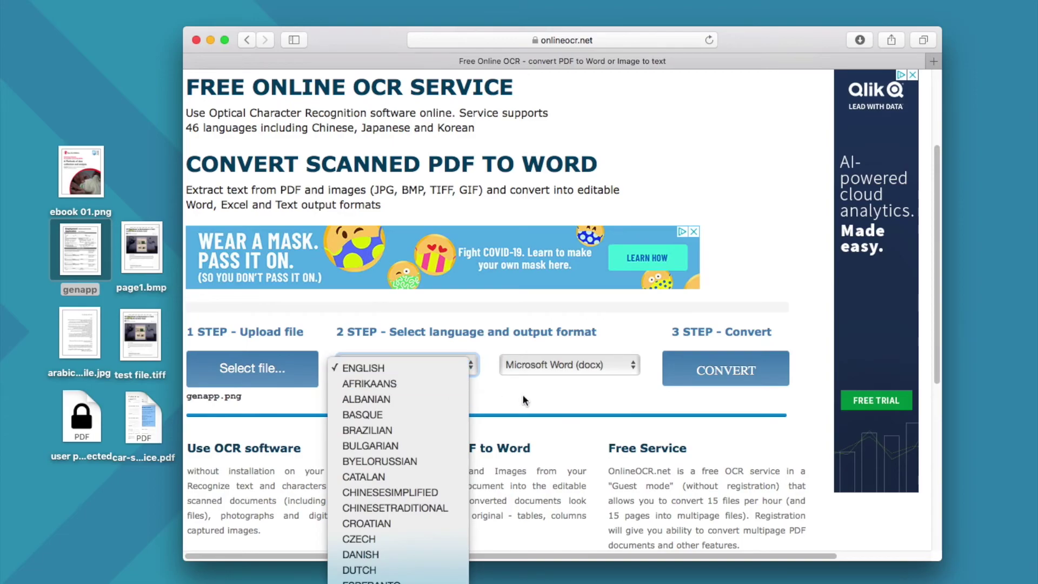
{"action": "left_click", "coordinate": [556, 372]}
{"action": "left_click", "coordinate": [556, 371]}
{"action": "left_click", "coordinate": [556, 382]}
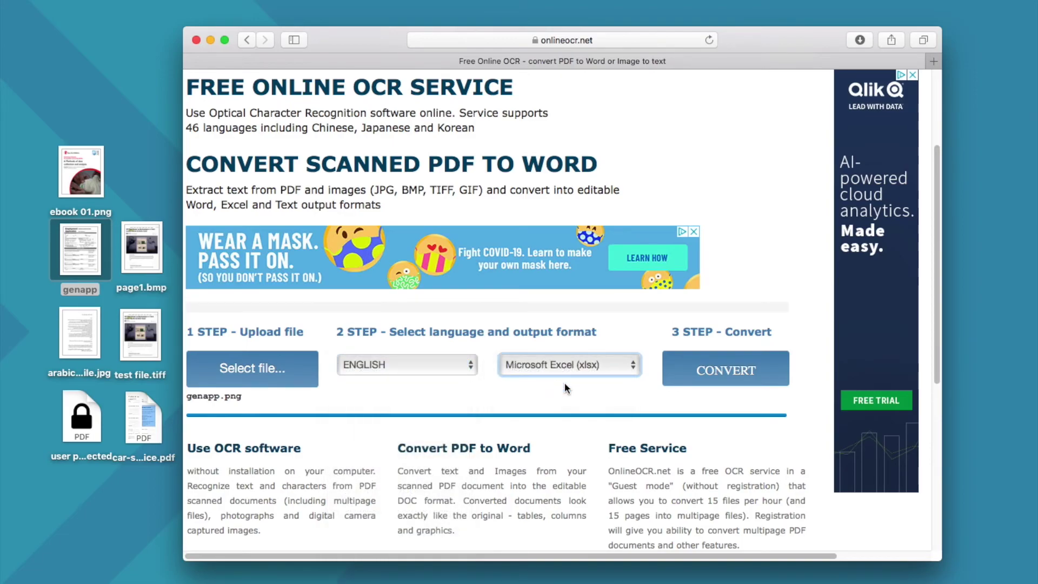
{"action": "scroll", "coordinate": [531, 346], "scroll_direction": "up", "scroll_amount": 5}
Convert genapp.png and bring up the download link for the xlsx file
{"action": "left_click", "coordinate": [745, 514]}
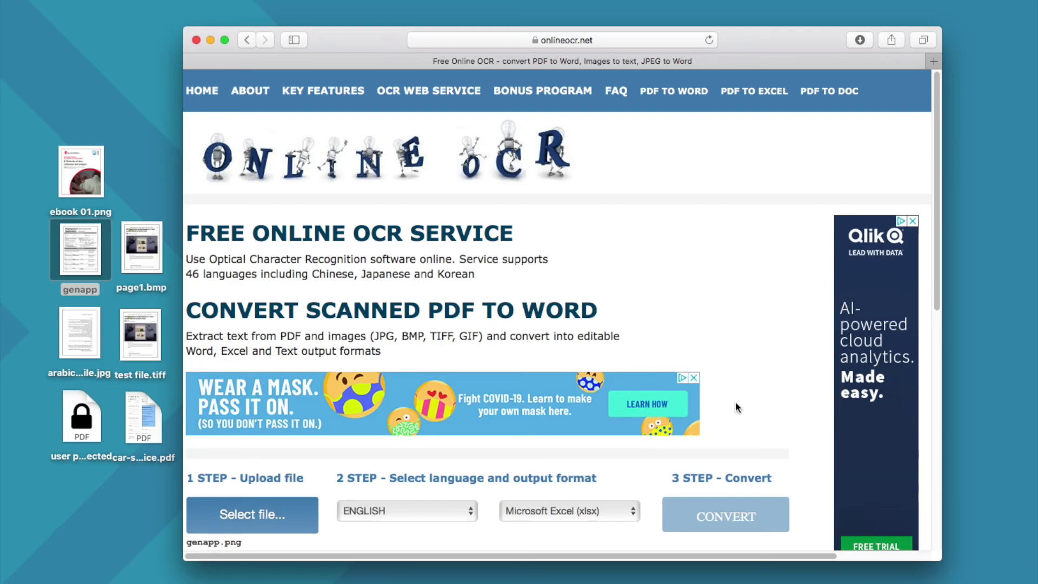
{"action": "scroll", "coordinate": [736, 405], "scroll_direction": "down", "scroll_amount": 1}
{"action": "scroll", "coordinate": [735, 403], "scroll_direction": "down", "scroll_amount": 3}
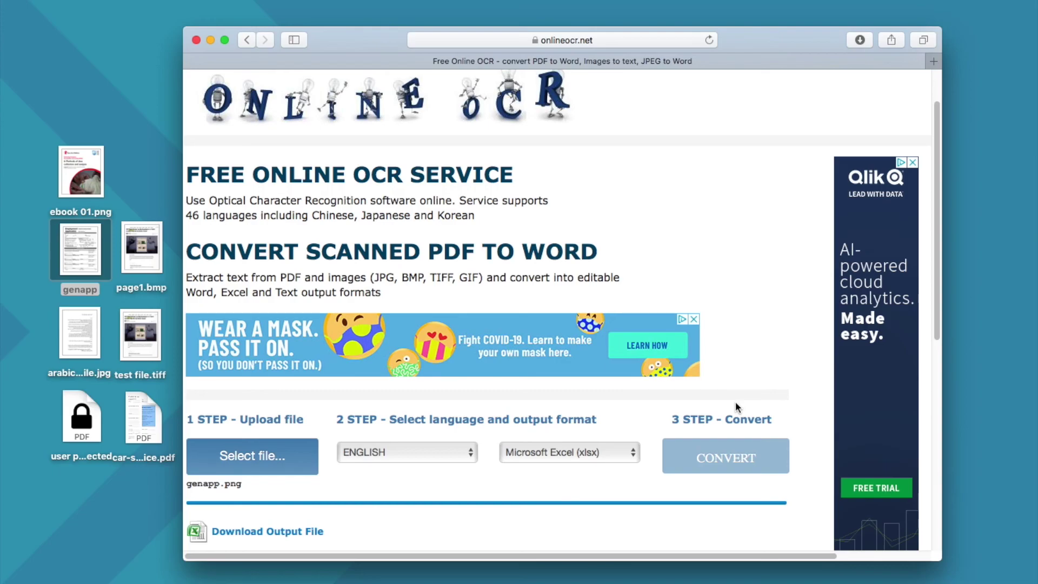
{"action": "scroll", "coordinate": [735, 403], "scroll_direction": "down", "scroll_amount": 1}
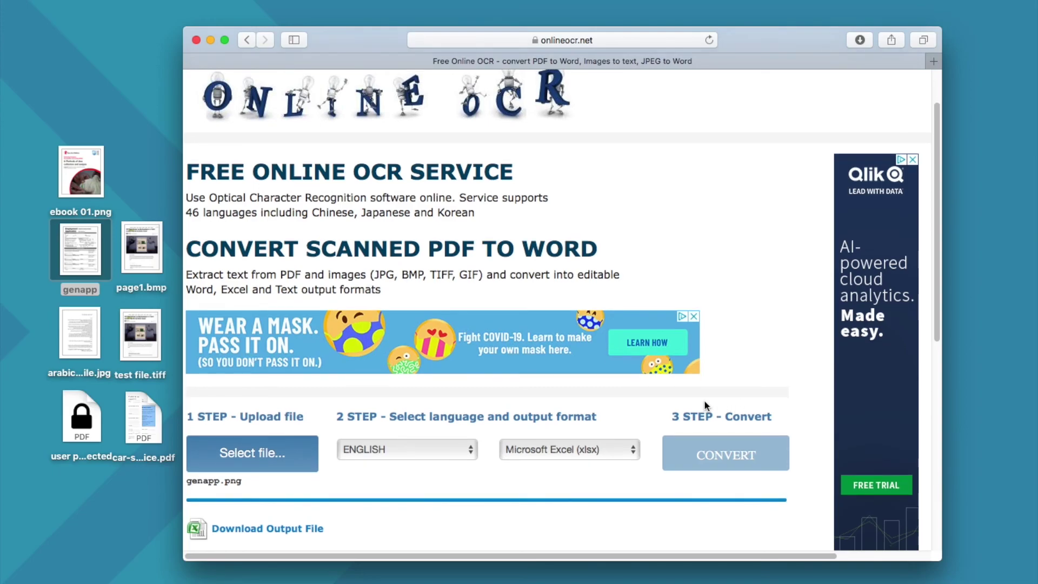